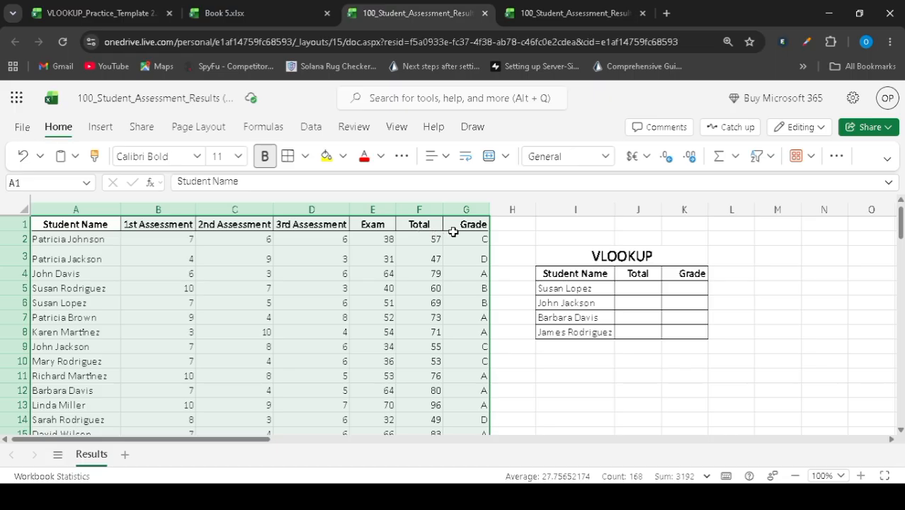
Examine the student results columns and the names and Total column in the VLOOKUP table
mouse_move(900, 227)
left_mouse_down()
mouse_move(881, 323)
mouse_move(900, 223)
left_mouse_up()
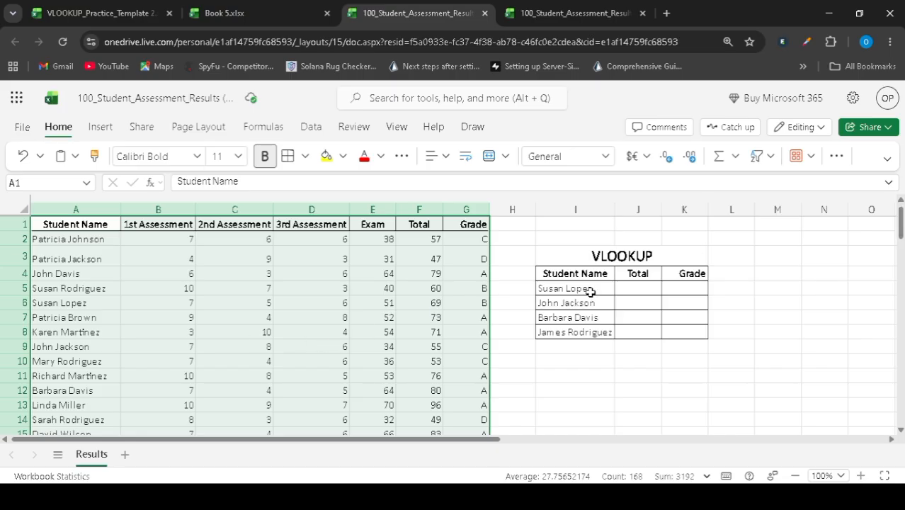
left_click(55, 278)
left_click(56, 303)
left_click(53, 363)
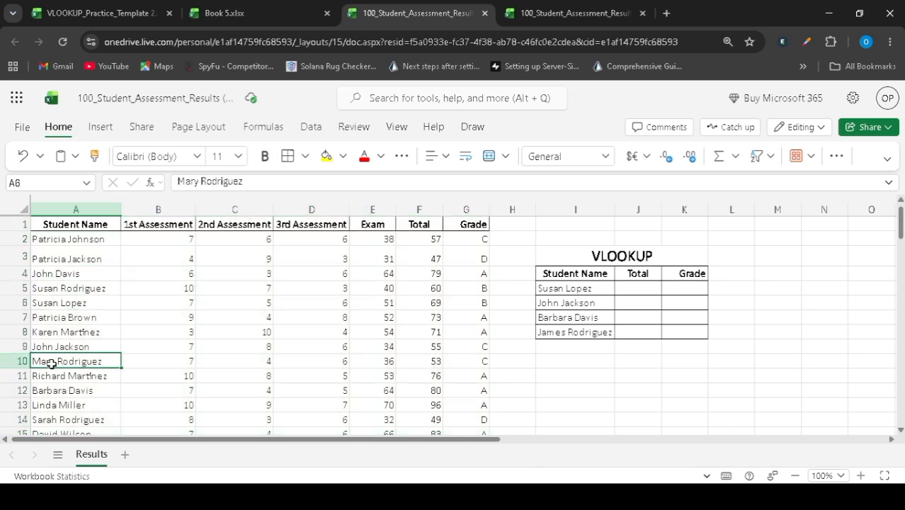
left_click(51, 418)
left_click(305, 327)
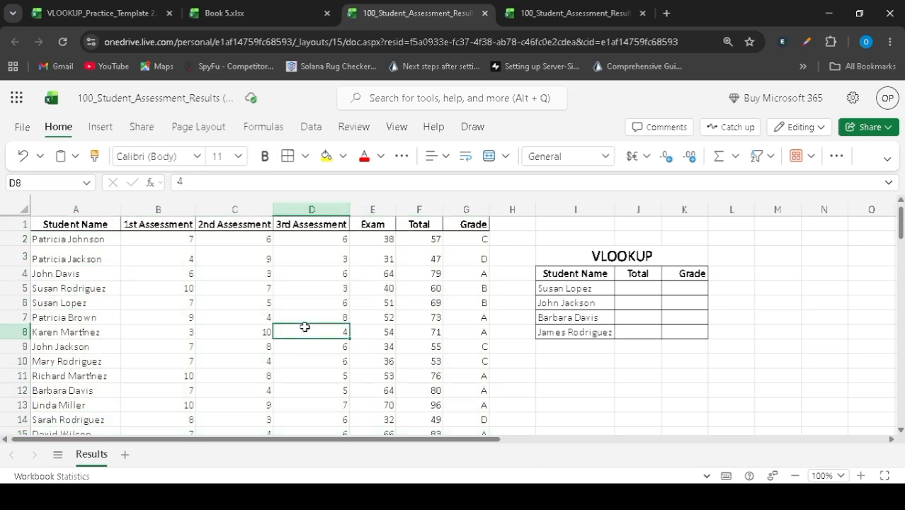
left_click(417, 256)
left_click(471, 271)
left_click(473, 340)
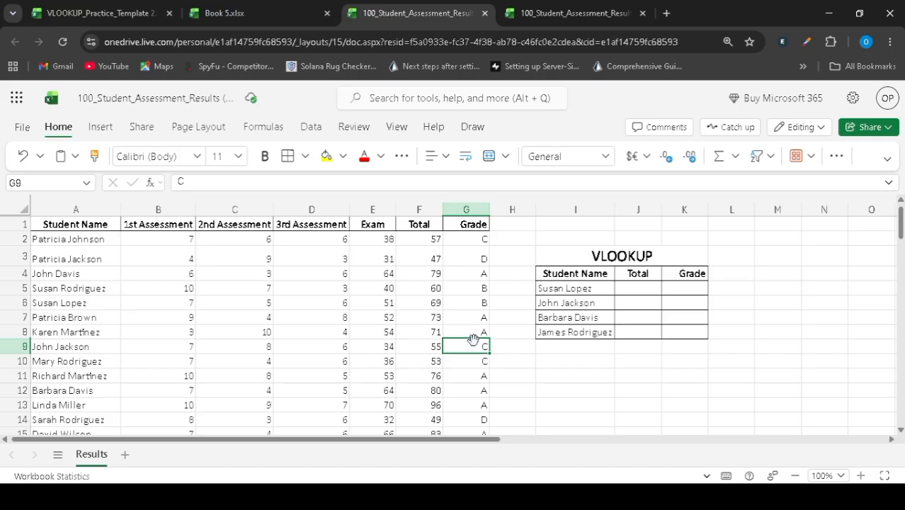
left_click_drag(573, 290, 576, 317)
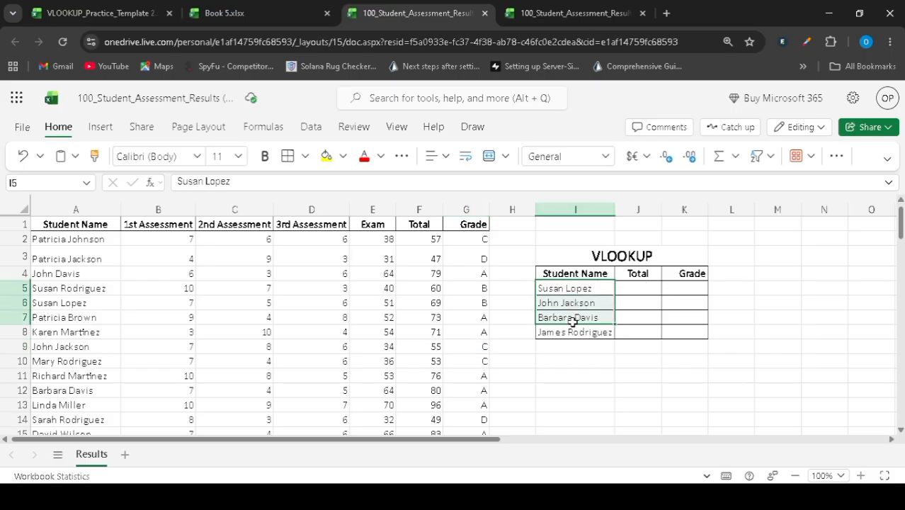
left_click_drag(96, 299, 335, 400)
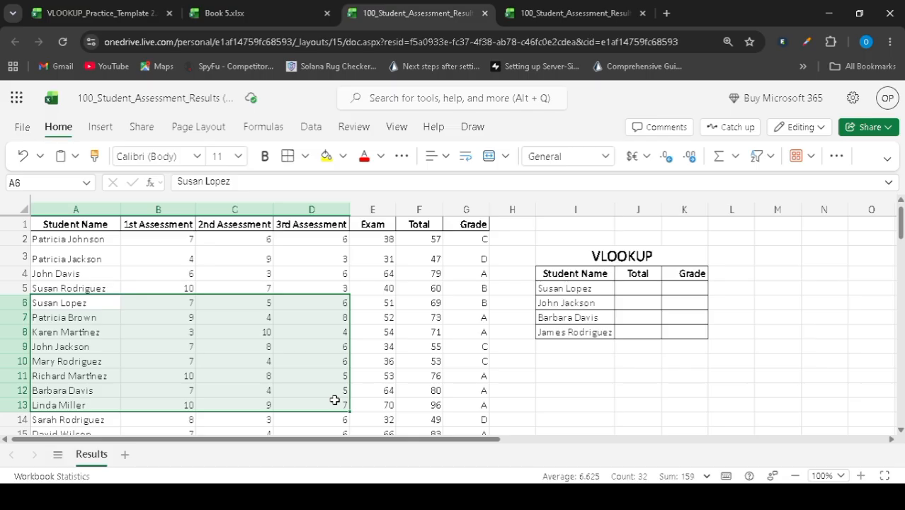
left_click(625, 289)
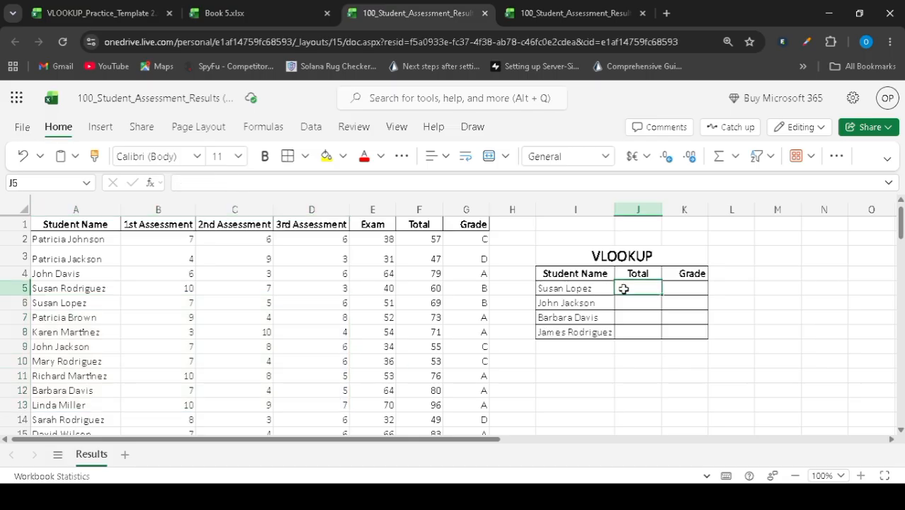
left_click(632, 277)
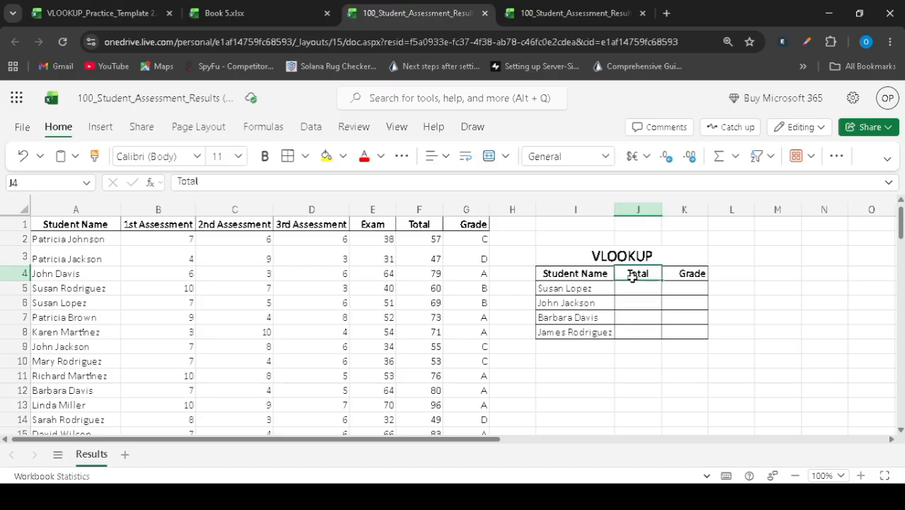
left_click_drag(566, 288, 569, 334)
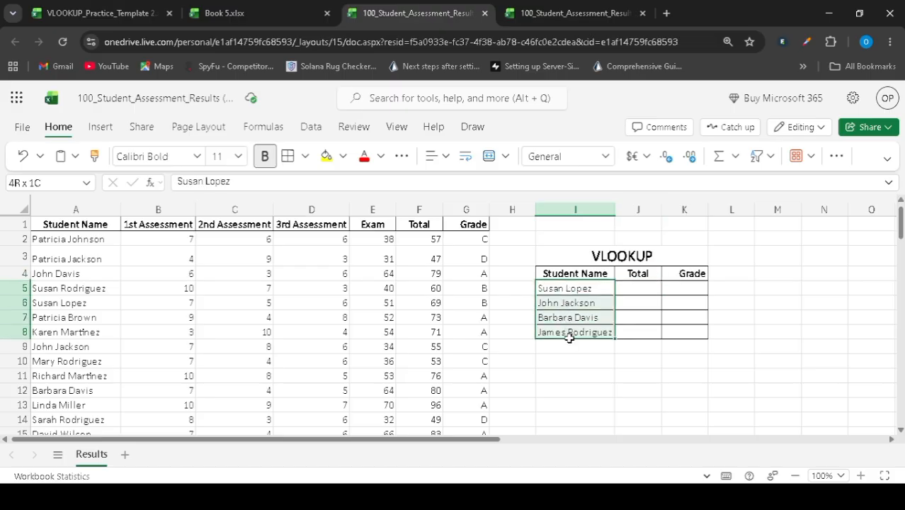
left_click(630, 284)
left_click(575, 289)
Start a VLOOKUP formula in J5 with the student name in I5 as the lookup value
left_click(621, 288)
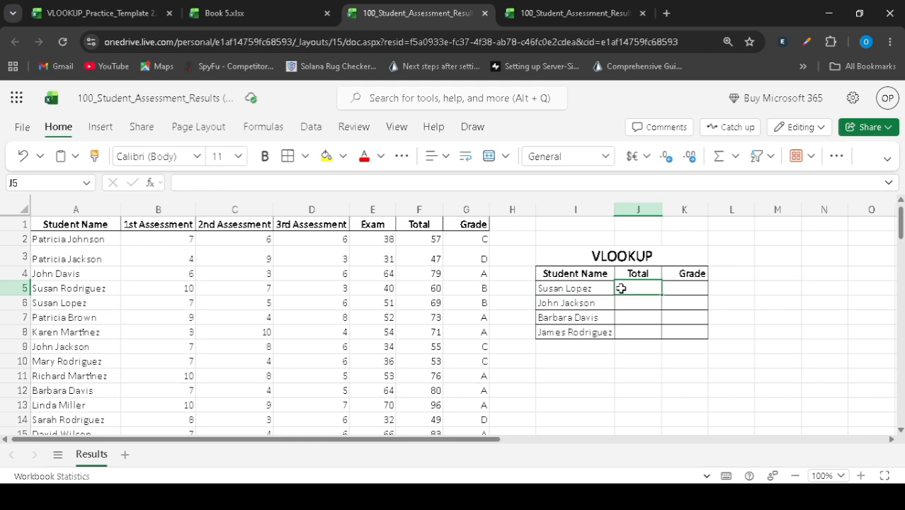
type("=")
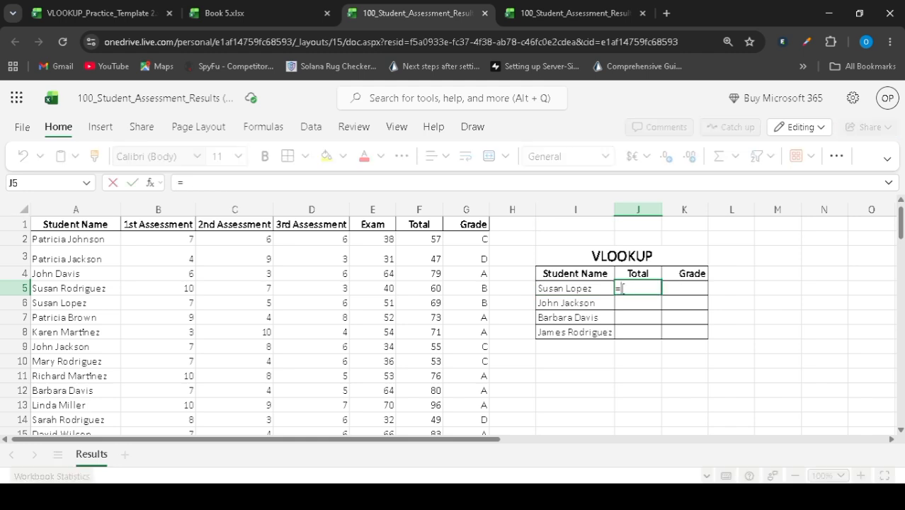
type("VL")
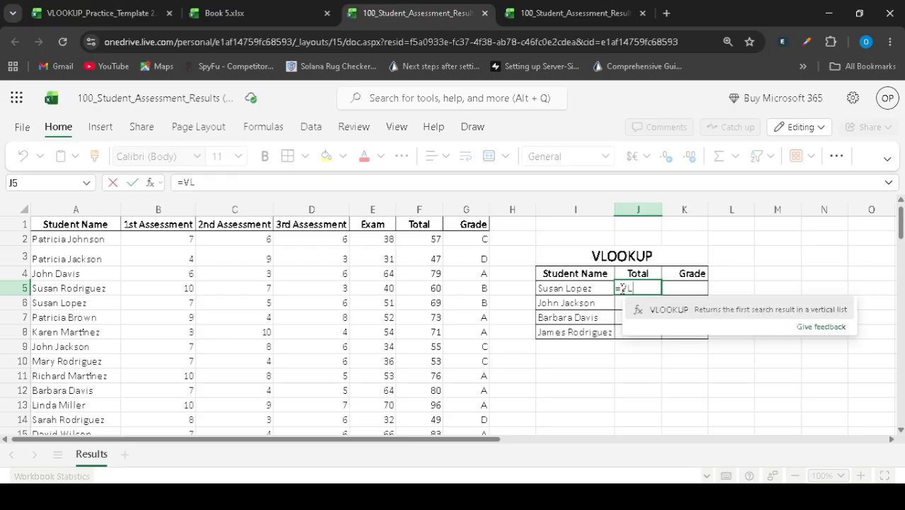
type("O")
left_click(678, 313)
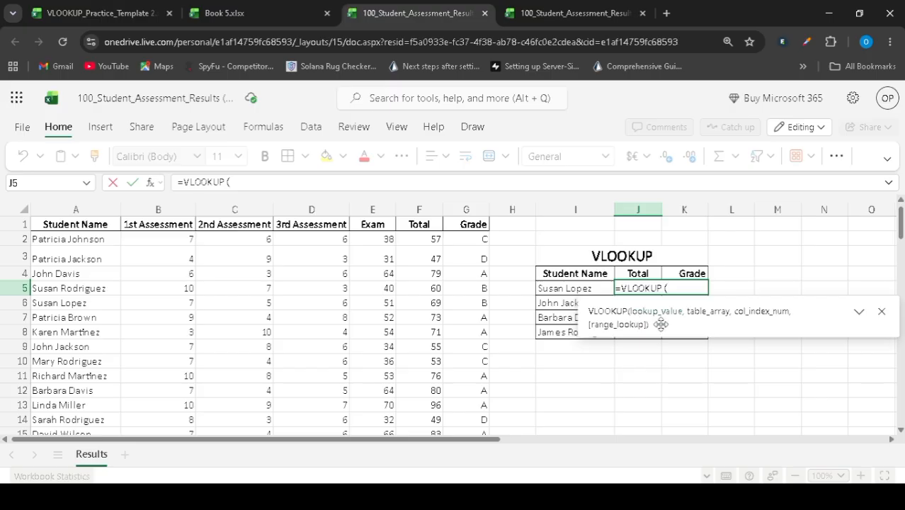
left_click(563, 290)
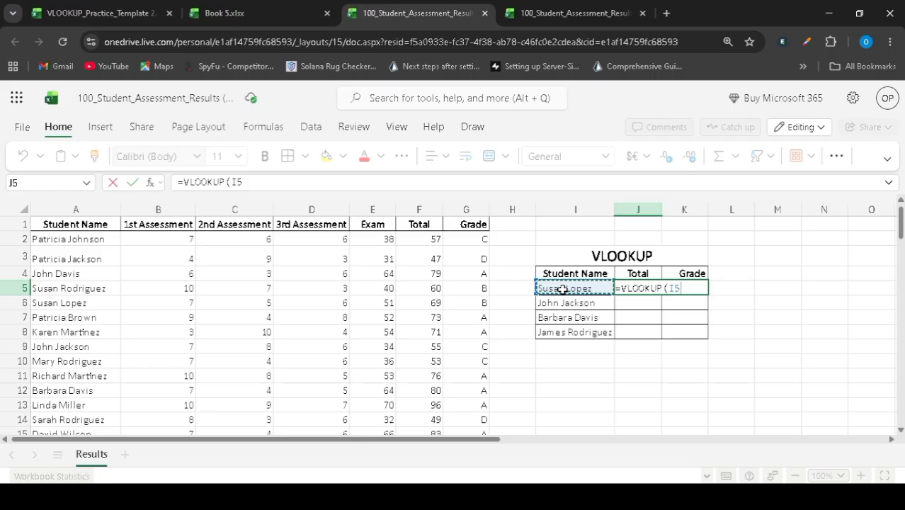
type(",")
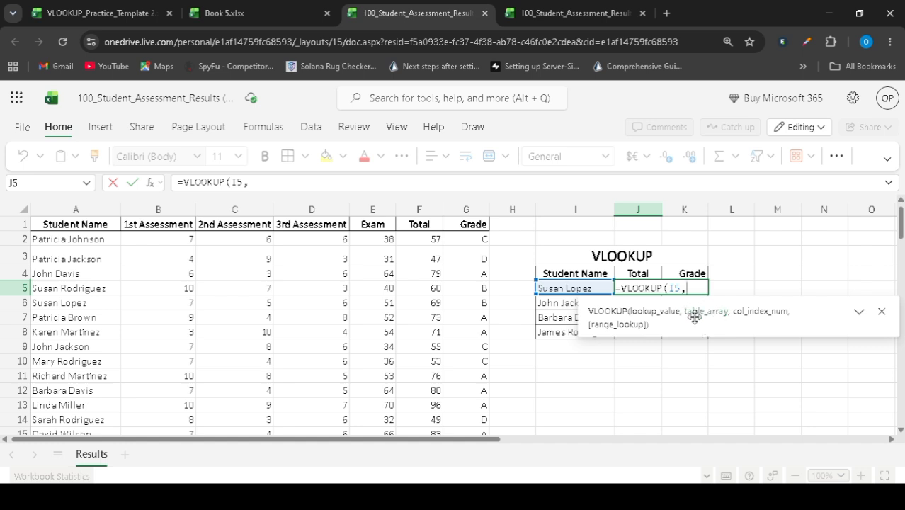
Supply the student results range A2:G101 as the formula's table array
left_click(62, 239)
left_click_drag(63, 239, 463, 443)
left_click_drag(469, 345, 469, 346)
type(",")
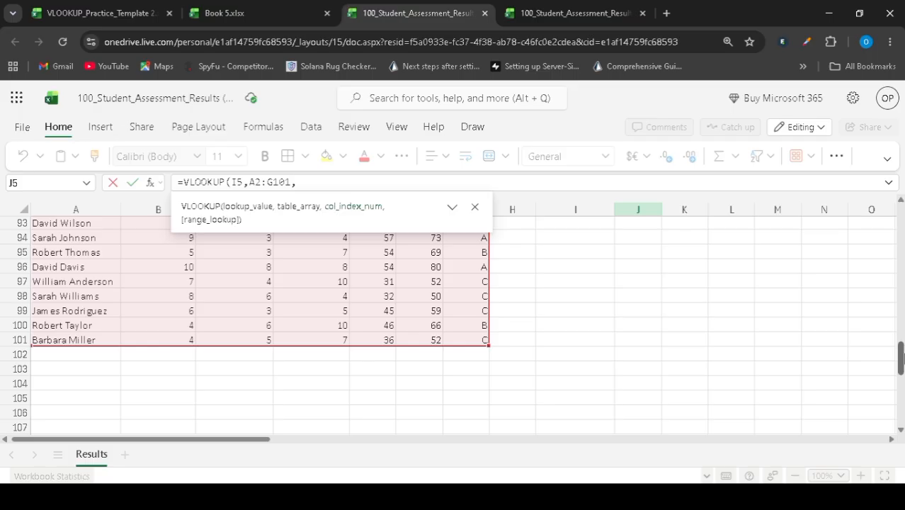
left_click_drag(901, 361, 901, 205)
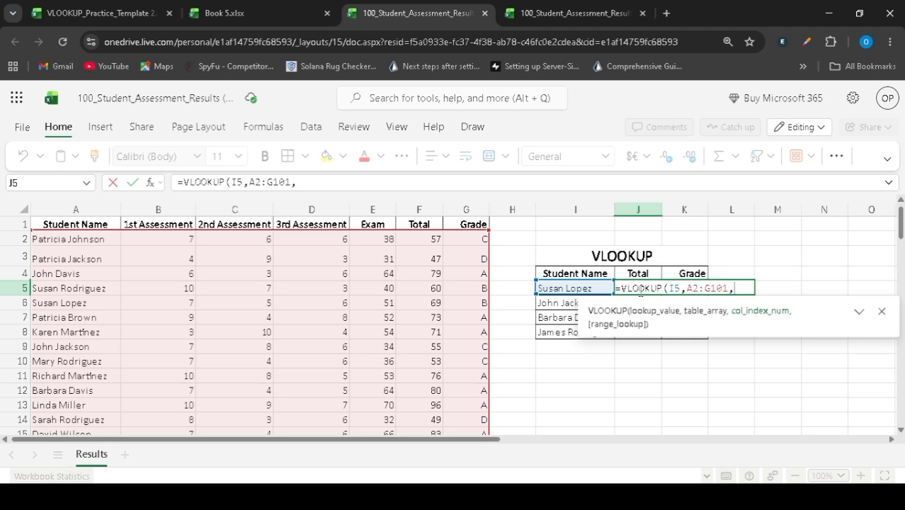
left_click(86, 201)
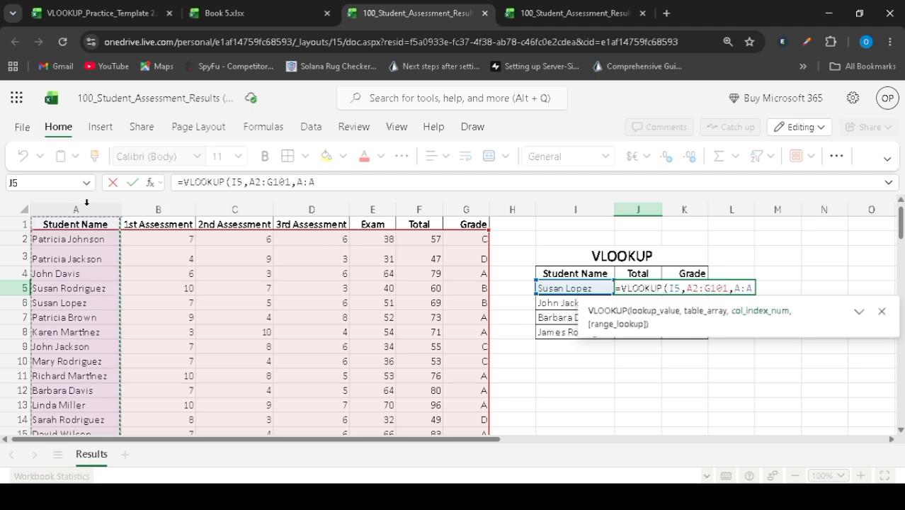
left_click(174, 208)
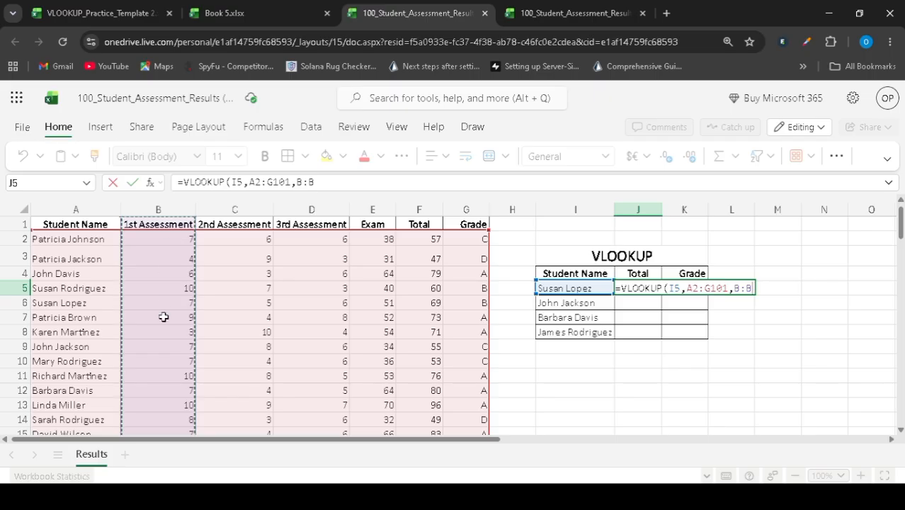
left_click(253, 201)
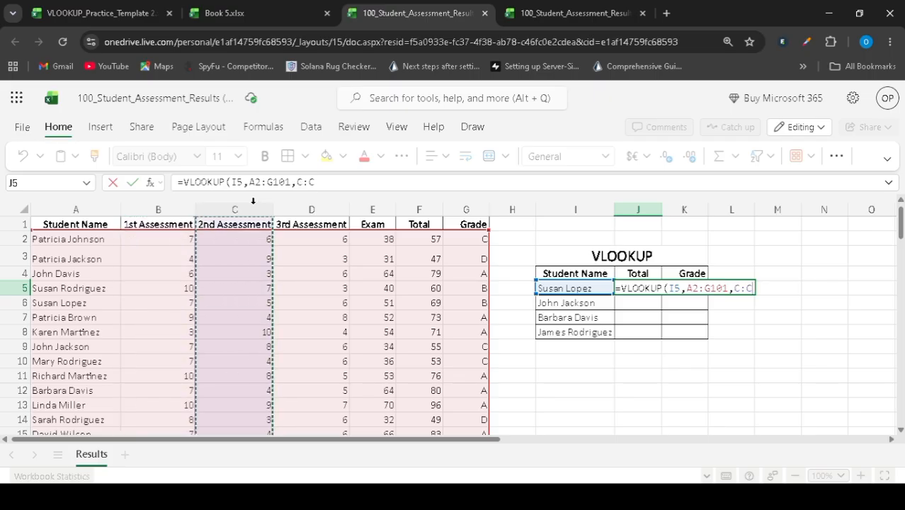
left_click(311, 202)
left_click(368, 202)
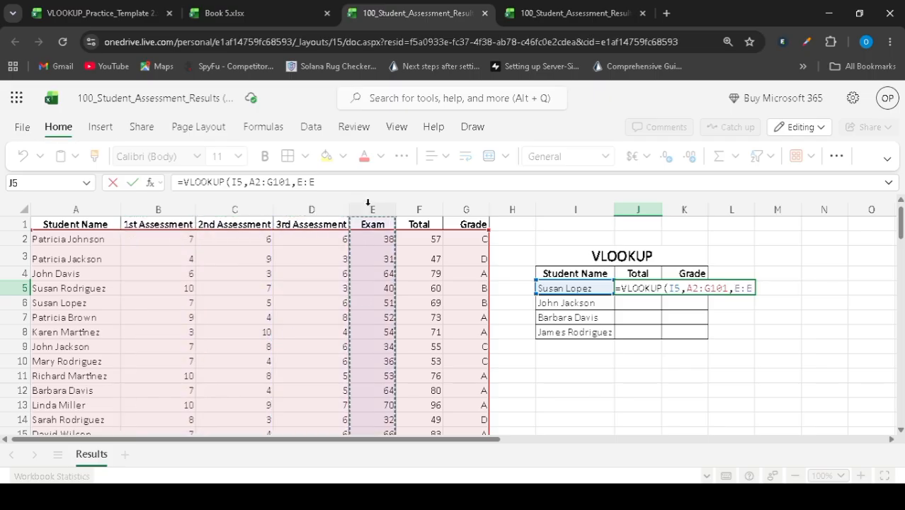
left_click(421, 207)
left_click(471, 209)
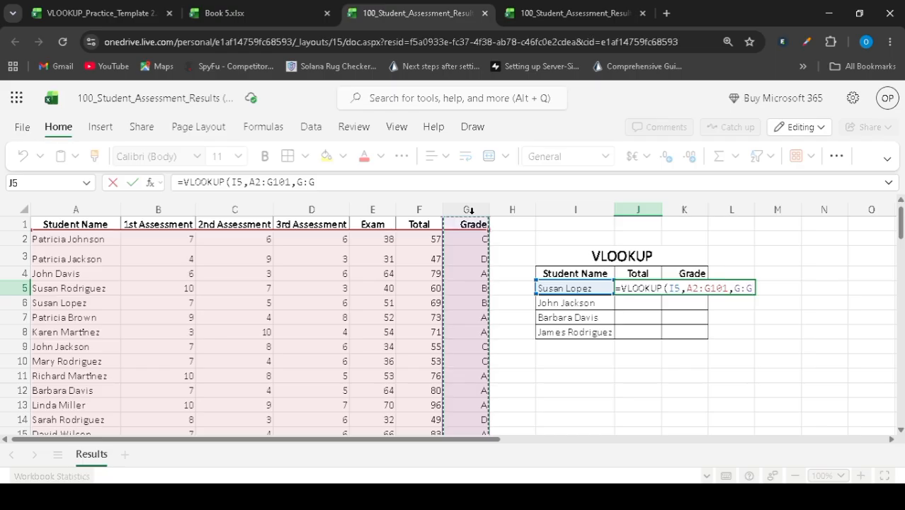
left_click(432, 210)
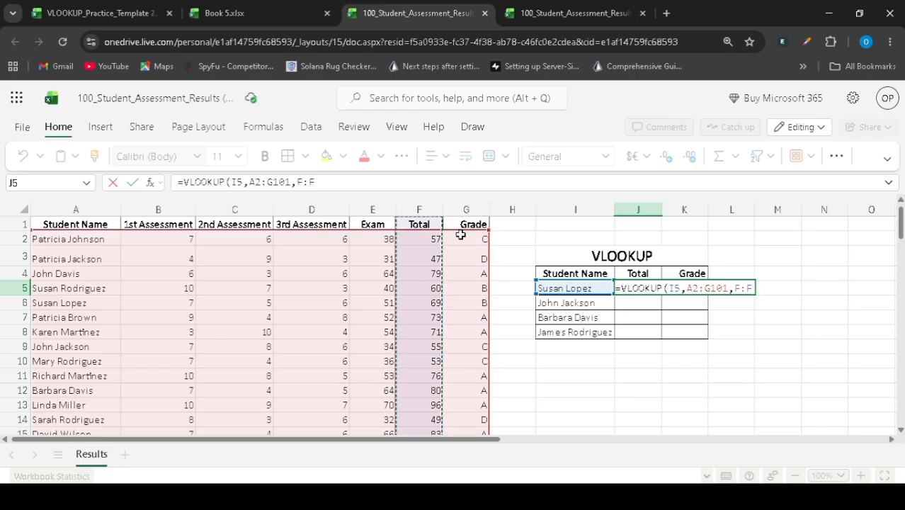
key("BackSpace")
key("BackSpace")
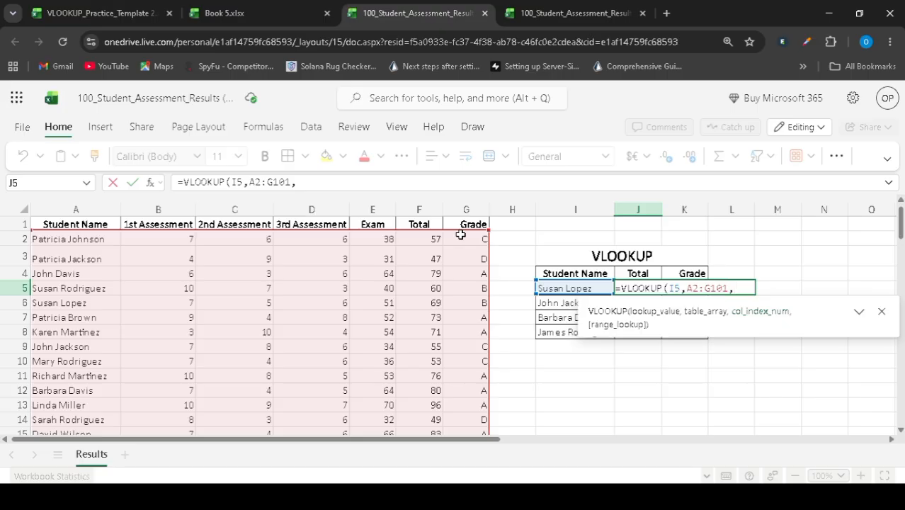
Complete the VLOOKUP in J5 with column index 6 and FALSE for an exact match
type("6,FALSE")
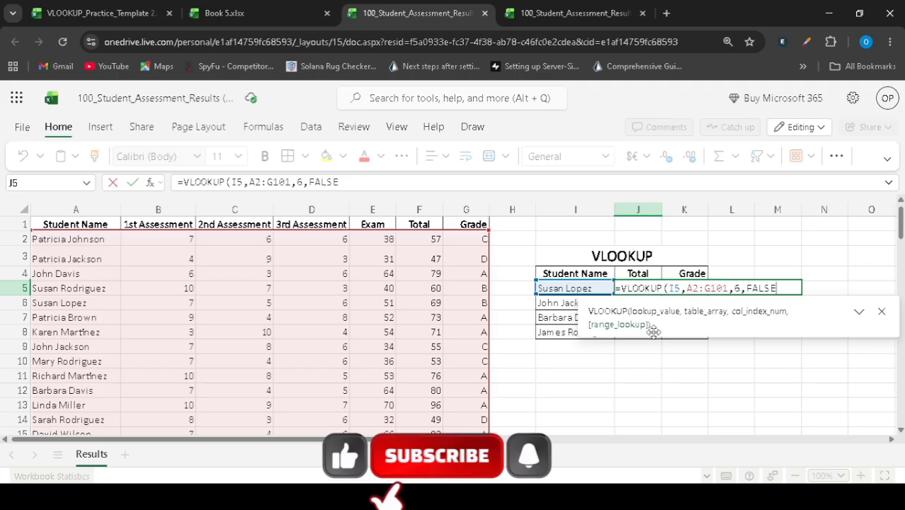
left_click(648, 333)
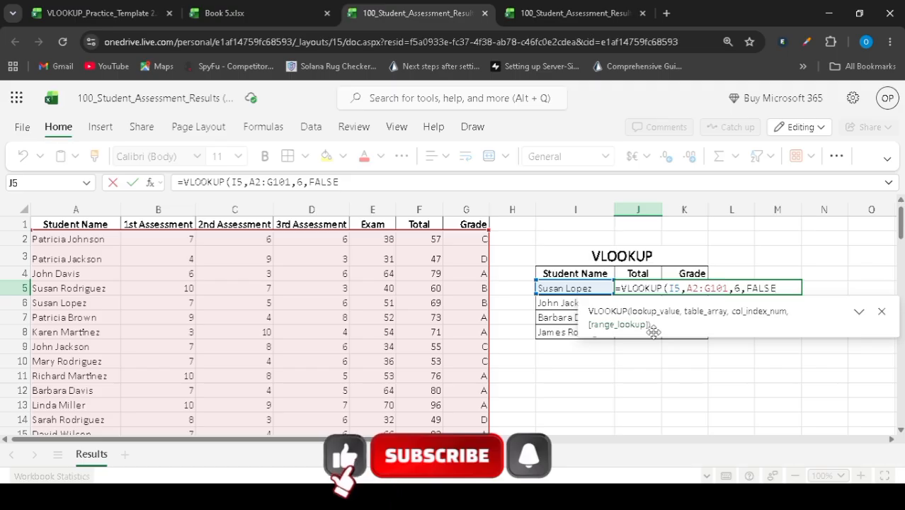
type(")")
key("Return")
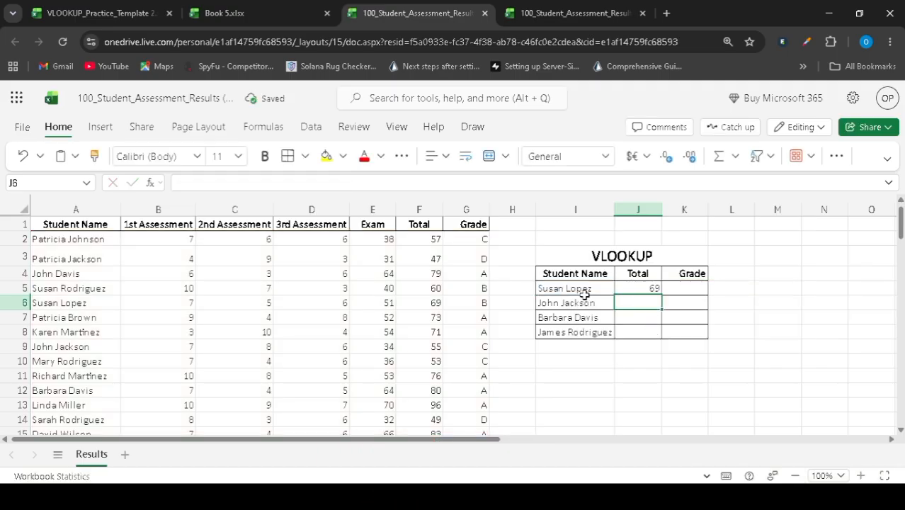
Compare the looked-up total in J5 with the same student's Total in the results table
left_click(652, 287)
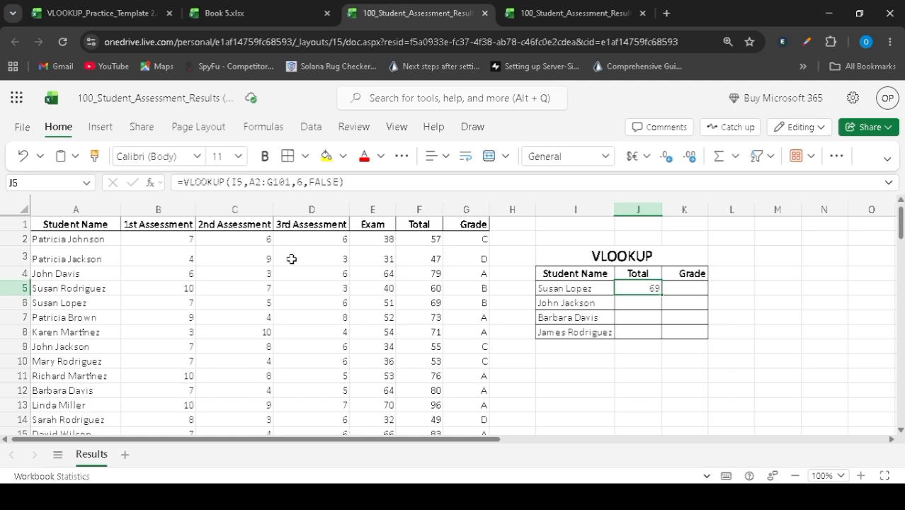
left_click(45, 305)
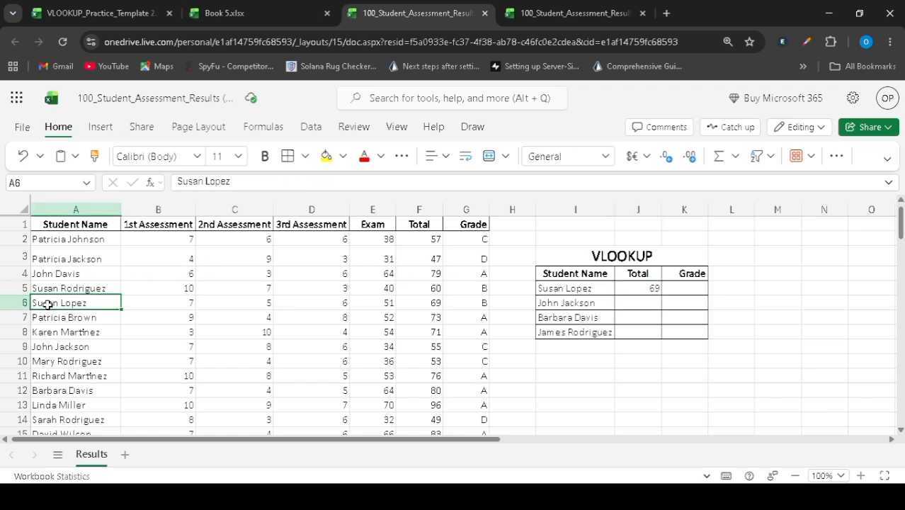
left_click(434, 303)
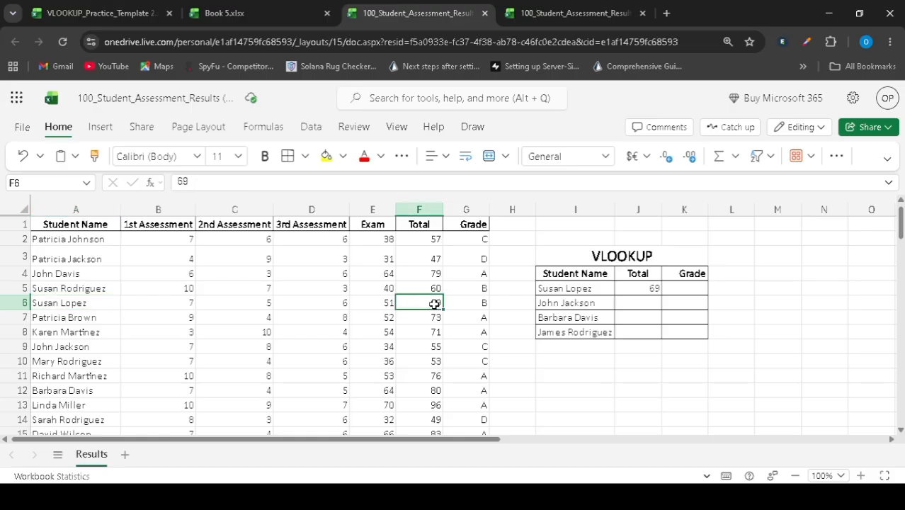
Copy the VLOOKUP formula in J5 down through J8 to fill the remaining totals
left_click(652, 287)
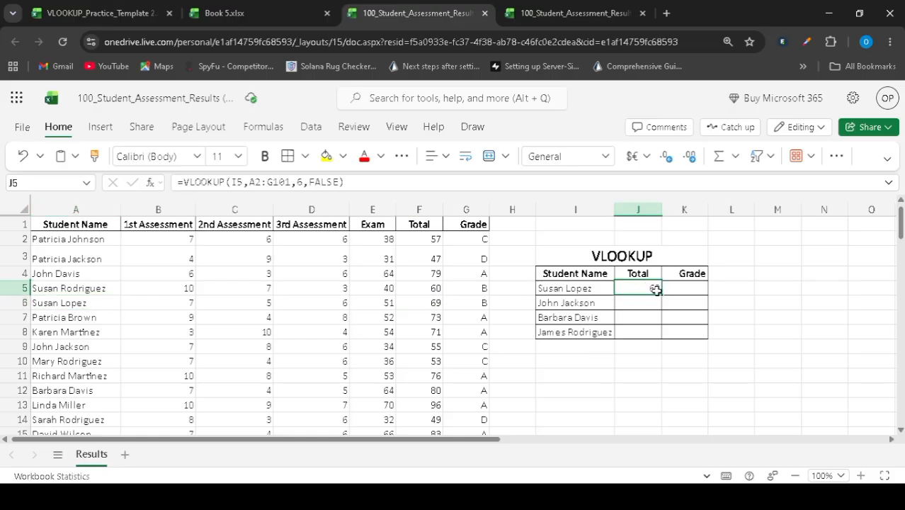
left_click_drag(662, 292, 660, 326)
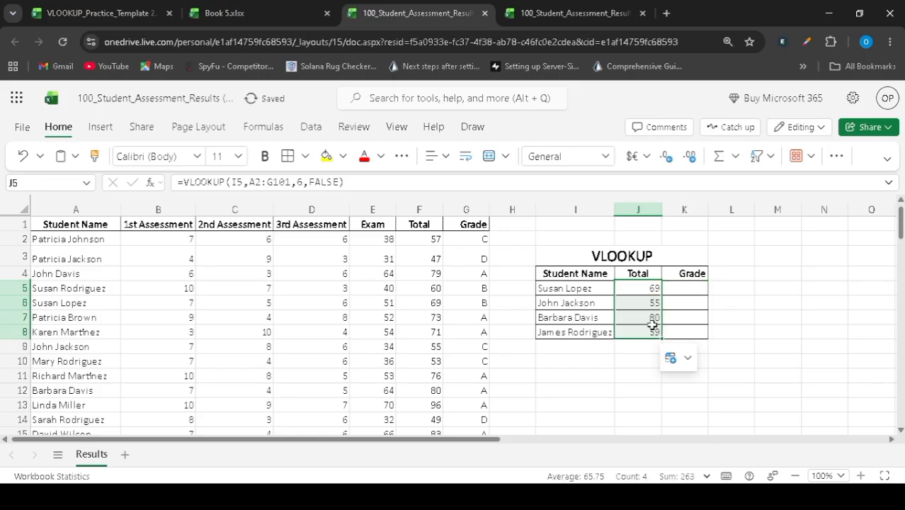
Check the second student's looked-up total against row 9 of the results table
left_click(567, 304)
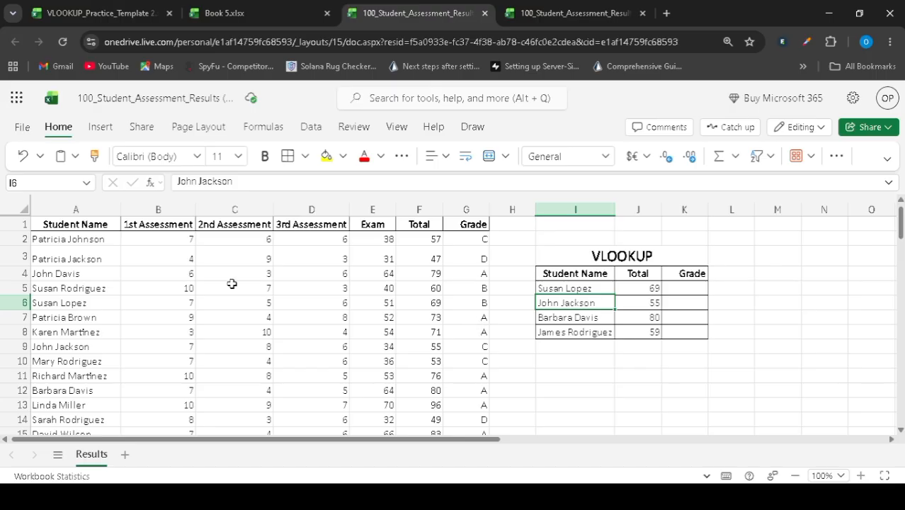
left_click(65, 346)
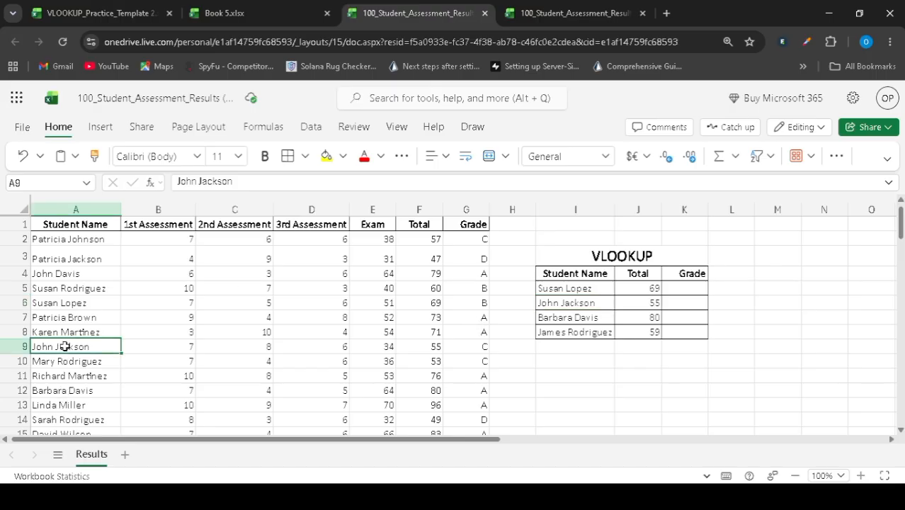
left_click(438, 349)
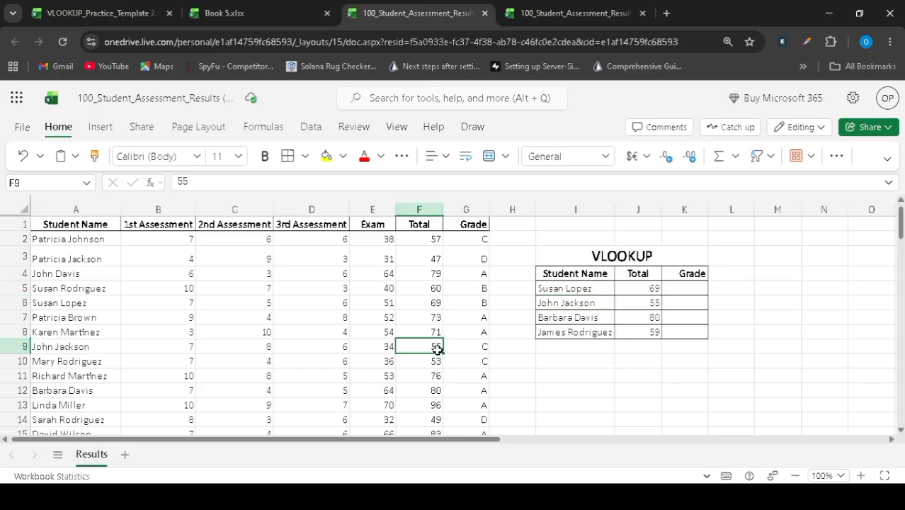
Check the third student's looked-up total against the Total in row 12 of the results table
left_click(586, 319)
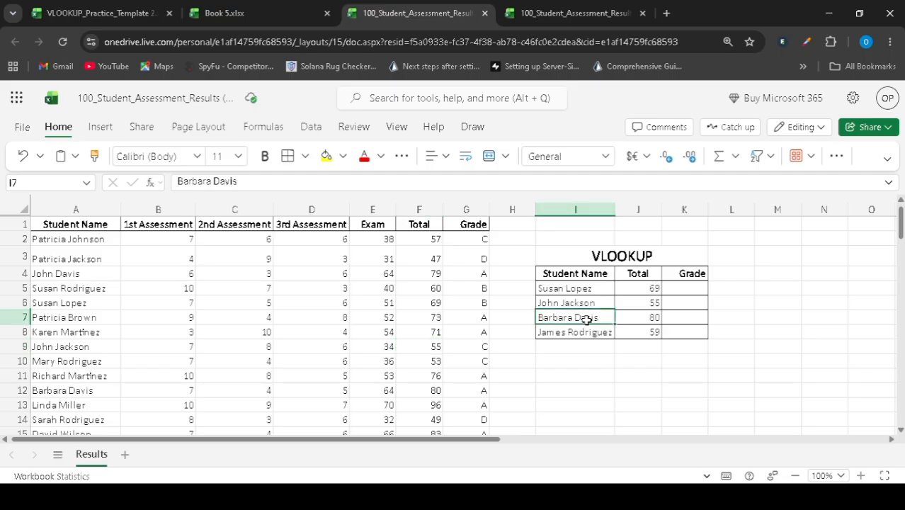
left_click(57, 393)
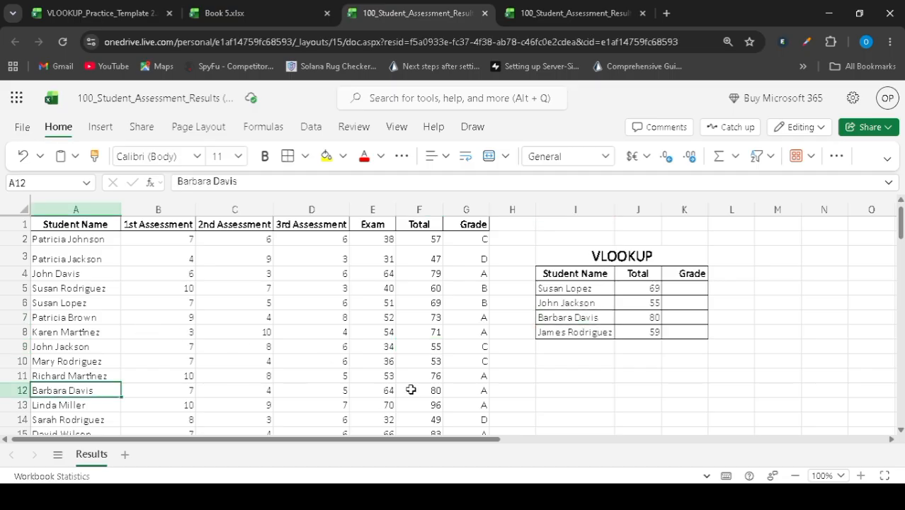
left_click(437, 392)
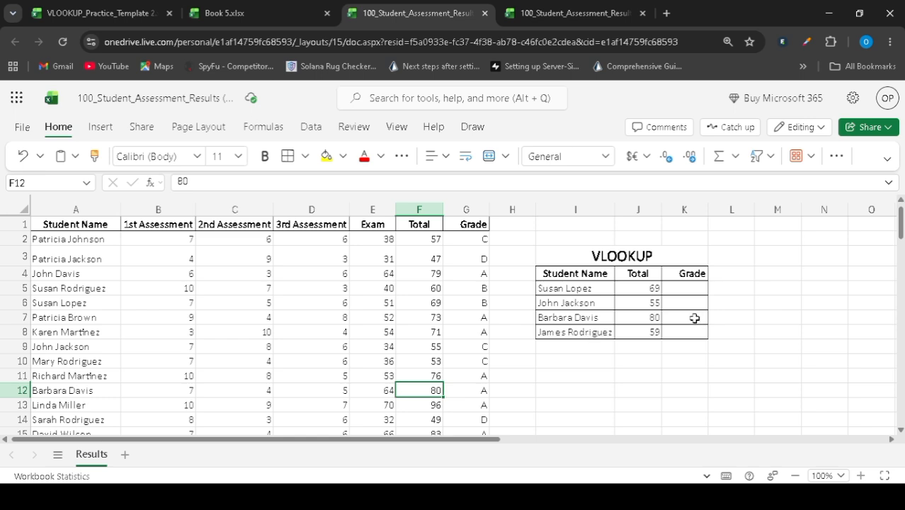
Start a VLOOKUP formula in K5 under Grade, using the student name in I5 as the lookup value
mouse_move(690, 290)
left_mouse_down()
mouse_move(693, 279)
mouse_move(691, 288)
left_mouse_up()
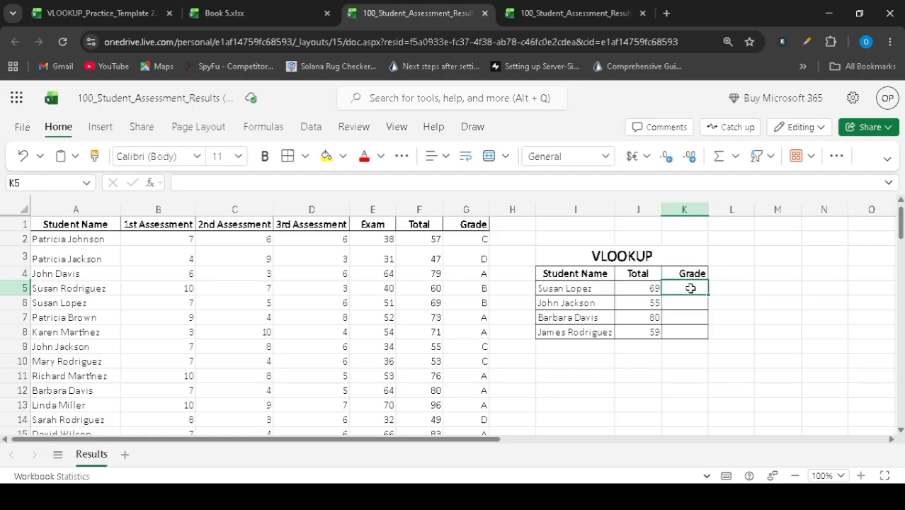
type("=VL")
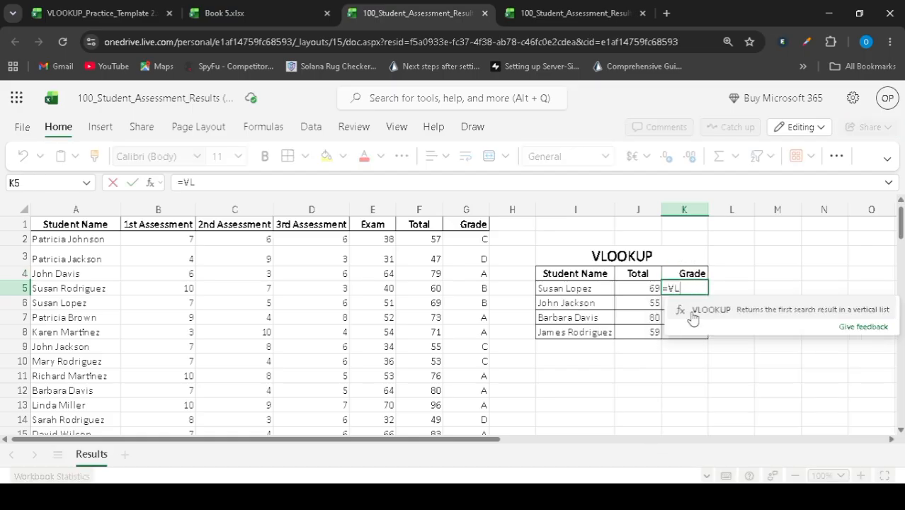
left_click(692, 309)
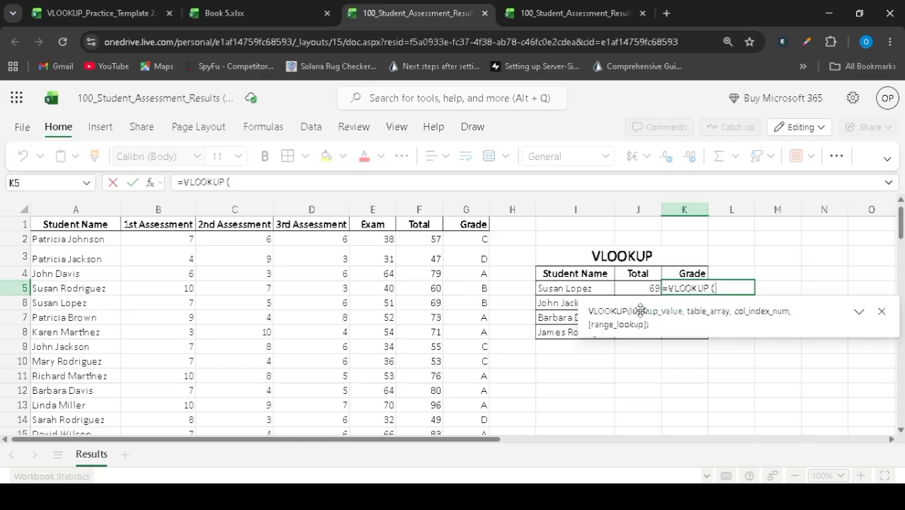
left_click(557, 289)
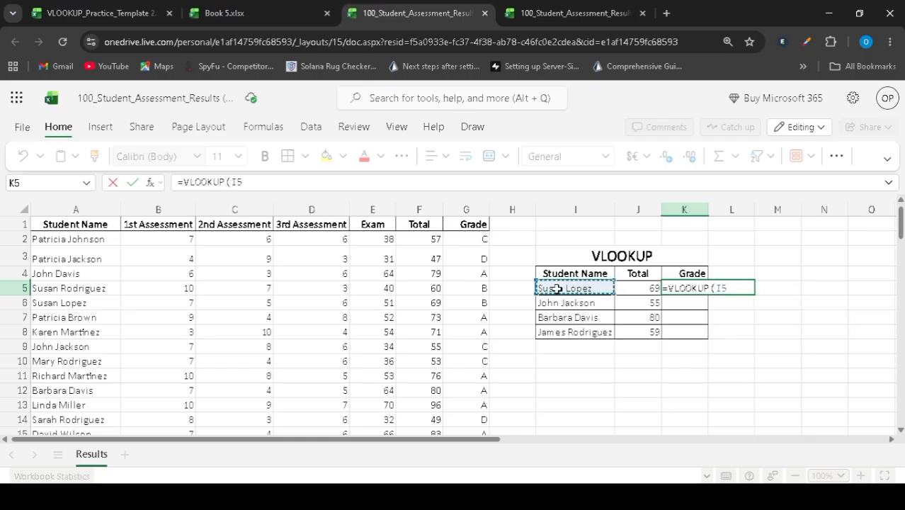
type(",")
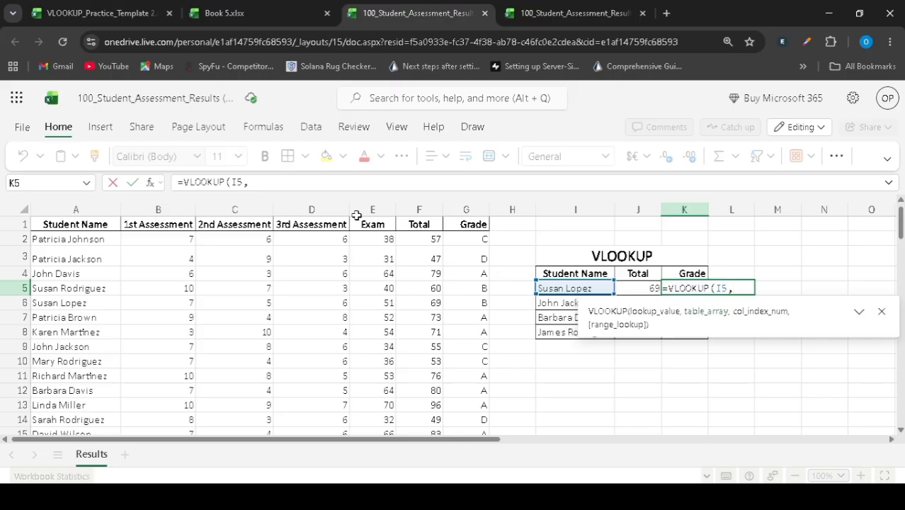
Set the table array of the K5 VLOOKUP to the full results range A2:G101
left_click_drag(44, 242, 458, 409)
key("shift+Down")
key("shift+Down")
key("shift+Down")
key("shift+Down")
key("shift+Down")
key("shift+Down")
key("shift+Down")
key("shift+Down")
key("shift+Down")
key("shift+Down")
key("shift+Down")
key("shift+Down")
key("shift+Down")
key("shift+Down")
key("shift+Down")
key("shift+Down")
key("shift+Down")
key("shift+Down")
key("shift+Down")
key("shift+Down")
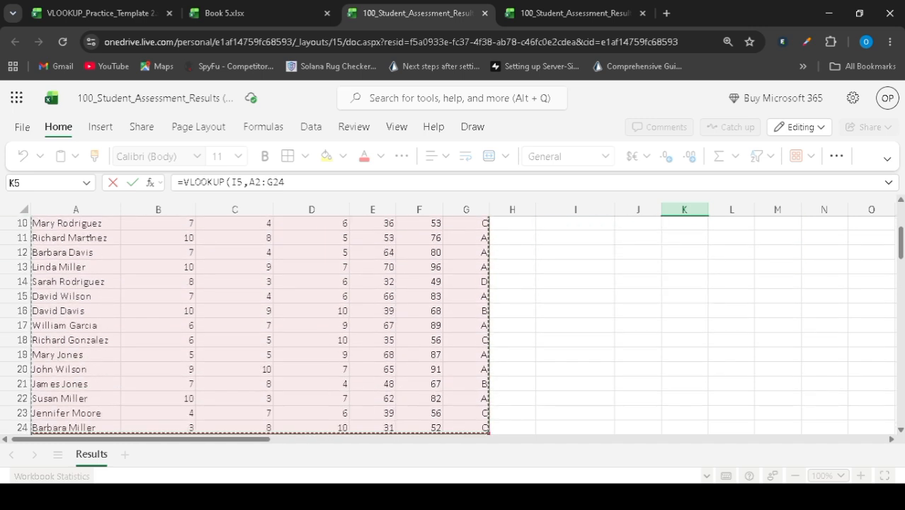
key("shift+Down")
key("shift+Down")
key("shift+Down")
key("shift+Down")
key("shift+Down")
key("shift+Down")
key("shift+Down")
key("shift+Down")
key("shift+Down")
key("shift+Down")
key("shift+Down")
key("shift+Down")
key("shift+Down")
key("shift+Down")
key("shift+Down")
key("shift+Down")
key("shift+Down")
key("shift+Down")
key("shift+Down")
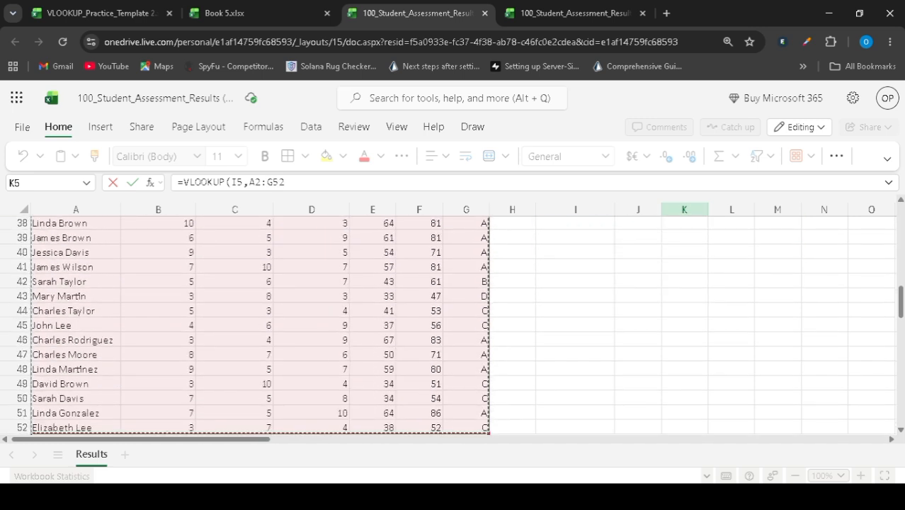
key("shift+Down")
key("shift+Down")
key("shift+Down")
key("shift+Down")
key("shift+Down")
key("shift+Down")
key("shift+Down")
key("shift+Down")
key("shift+Down")
key("shift+Down")
key("shift+Down")
key("shift+Down")
key("shift+Down")
key("shift+Down")
key("shift+Down")
key("shift+Down")
key("shift+Down")
key("shift+Down")
key("shift+Down")
key("shift+Down")
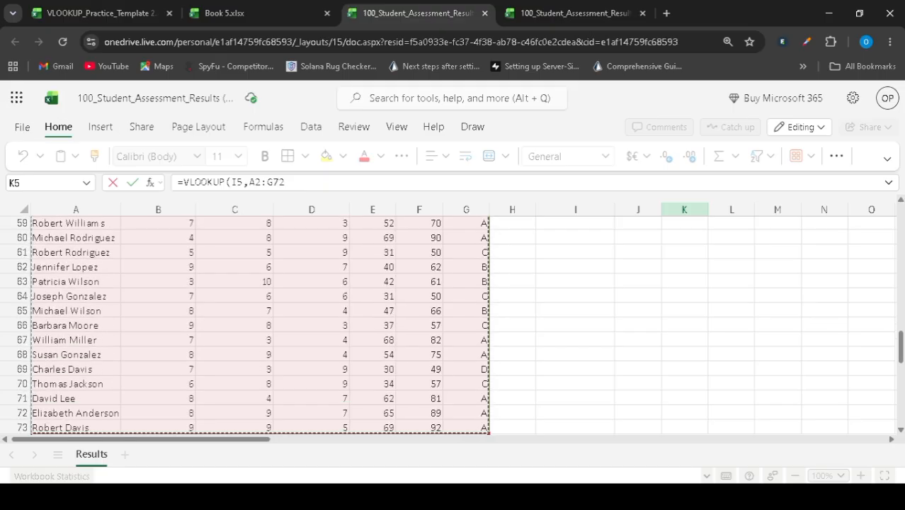
left_click_drag(452, 489, 488, 340)
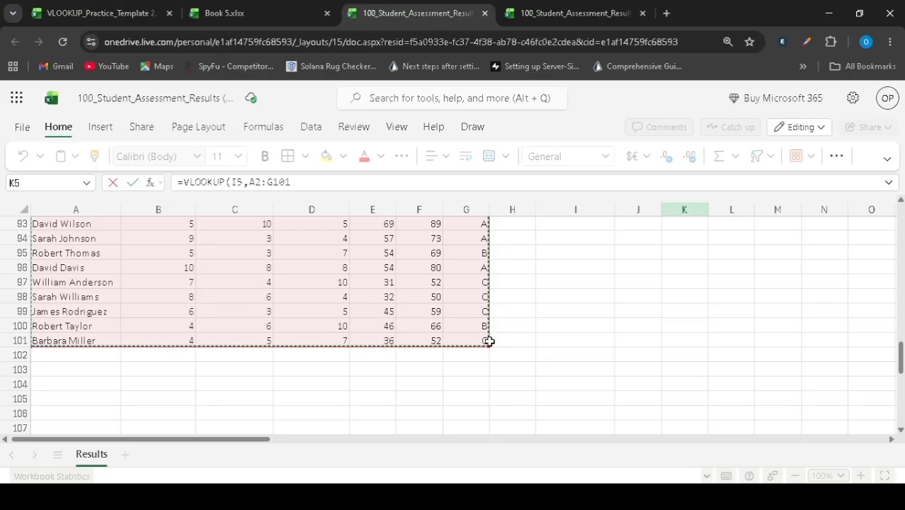
type(",")
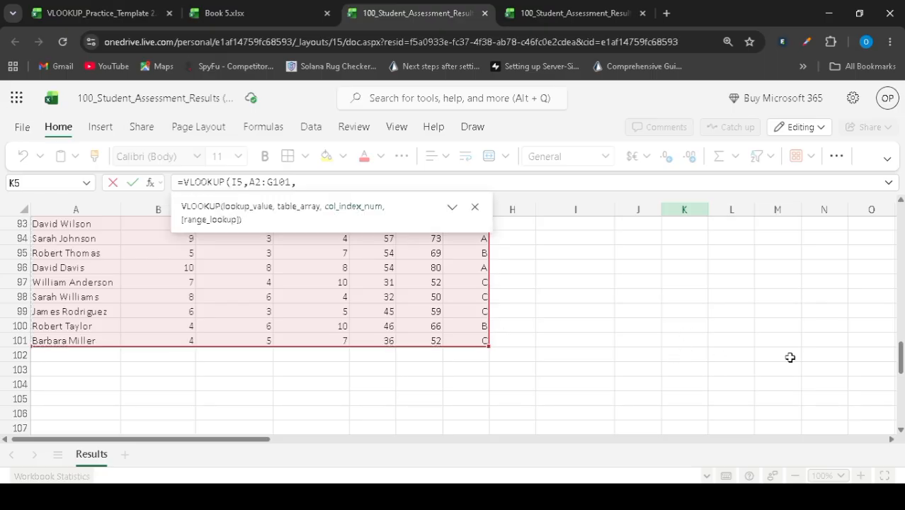
Count the results table's columns from Student Name through Grade to determine the column index, leaving no column reference in the formula
left_click_drag(900, 357, 903, 183)
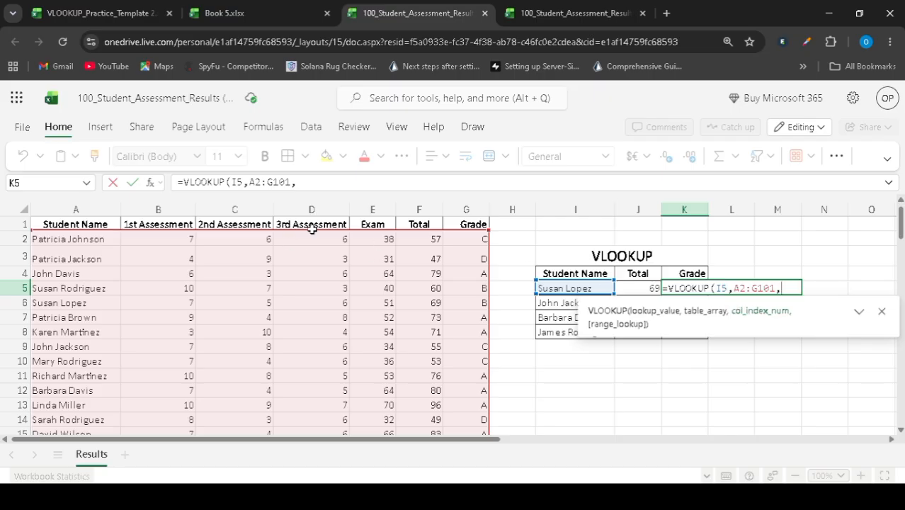
left_click(476, 211)
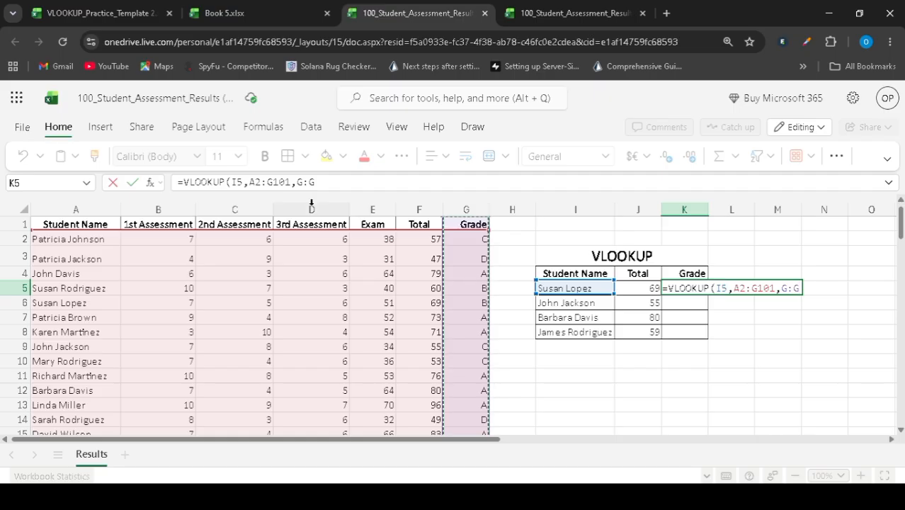
left_click(55, 218)
left_click(157, 206)
left_click(249, 206)
left_click(311, 206)
left_click(372, 206)
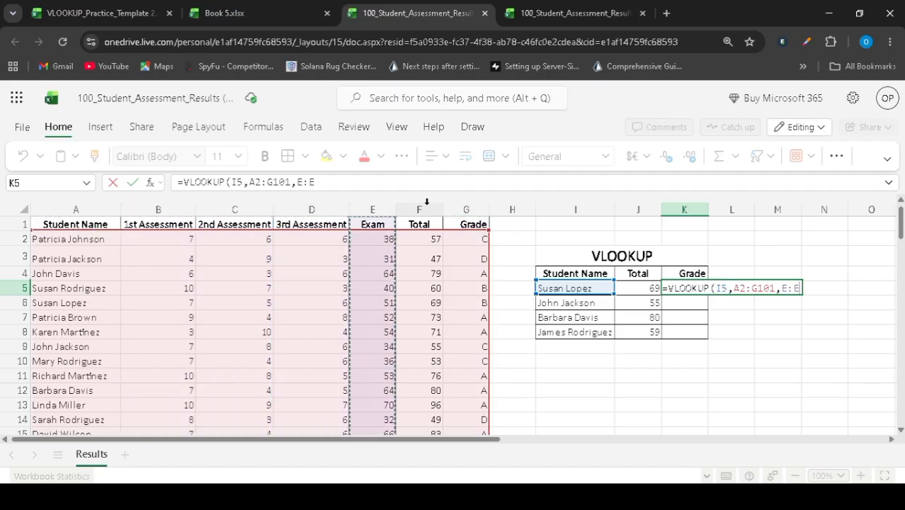
left_click(426, 205)
left_click(468, 204)
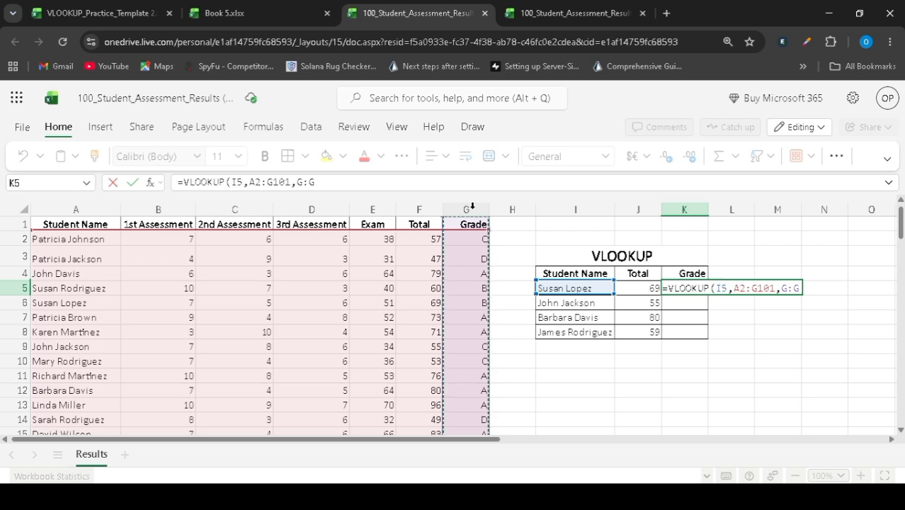
key("BackSpace")
key("BackSpace")
key("BackSpace")
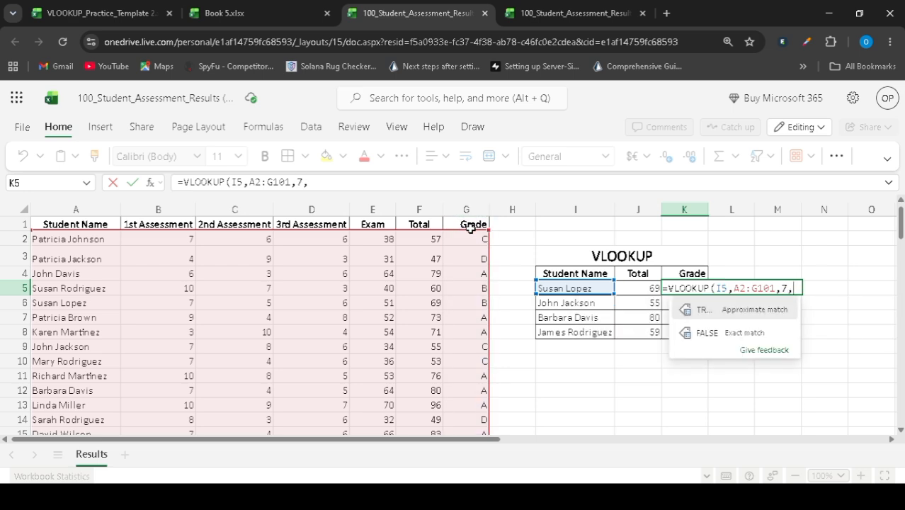
Complete the VLOOKUP in K5 with column index 7 and FALSE for an exact match
left_click(721, 332)
type(")")
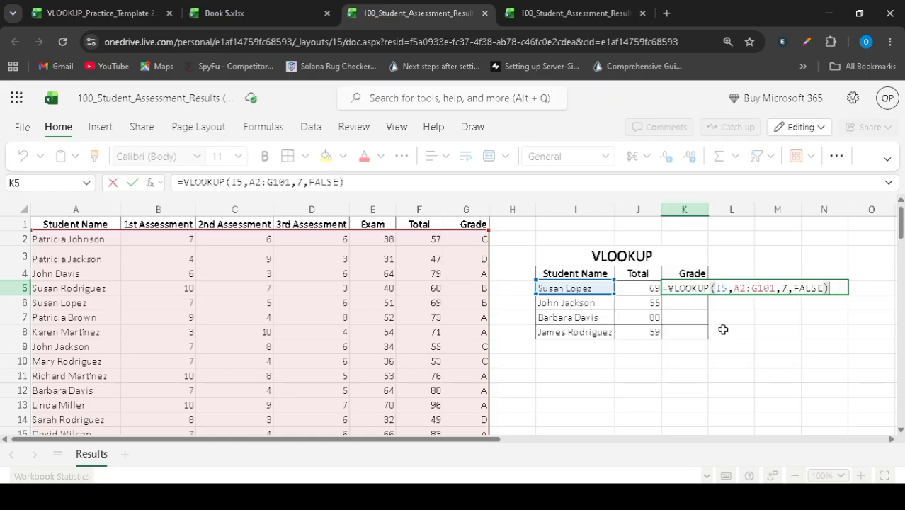
key("Return")
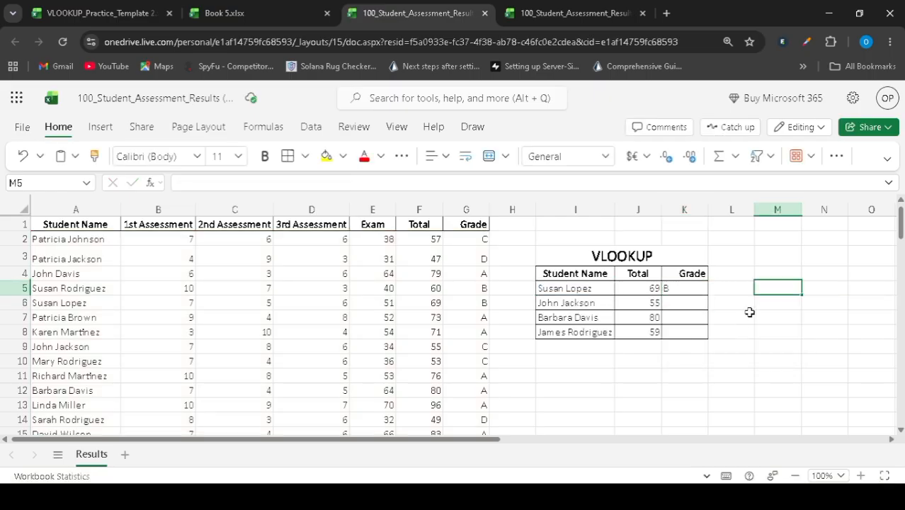
Compare the looked-up grade in K5 with the same student's Grade in row 6 of the results table
left_click(677, 290)
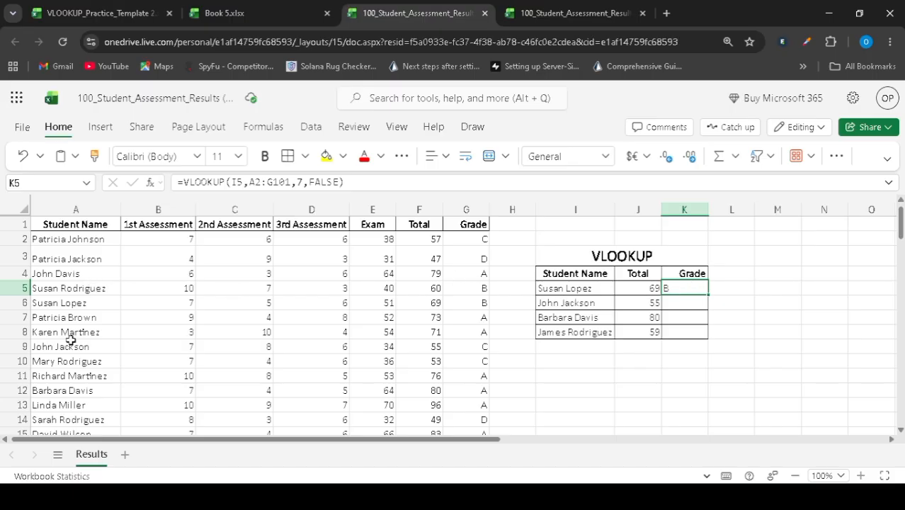
left_click(59, 304)
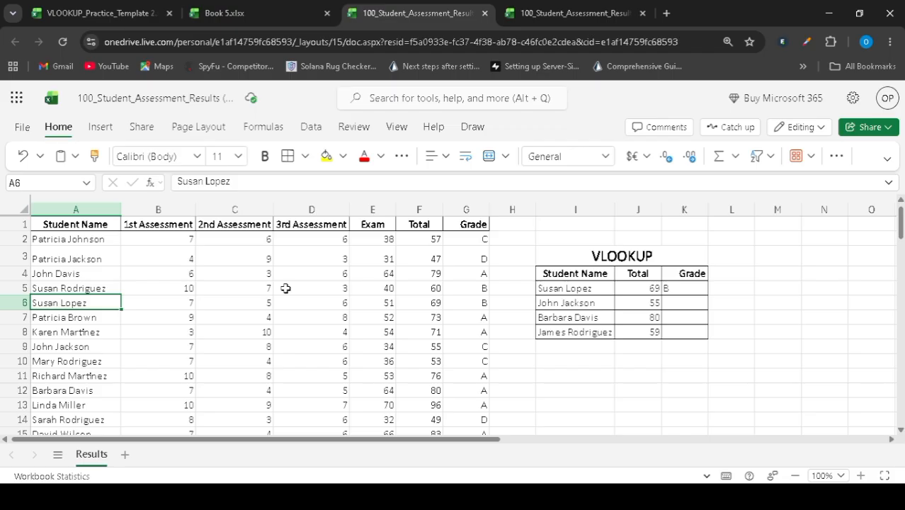
left_click(479, 304)
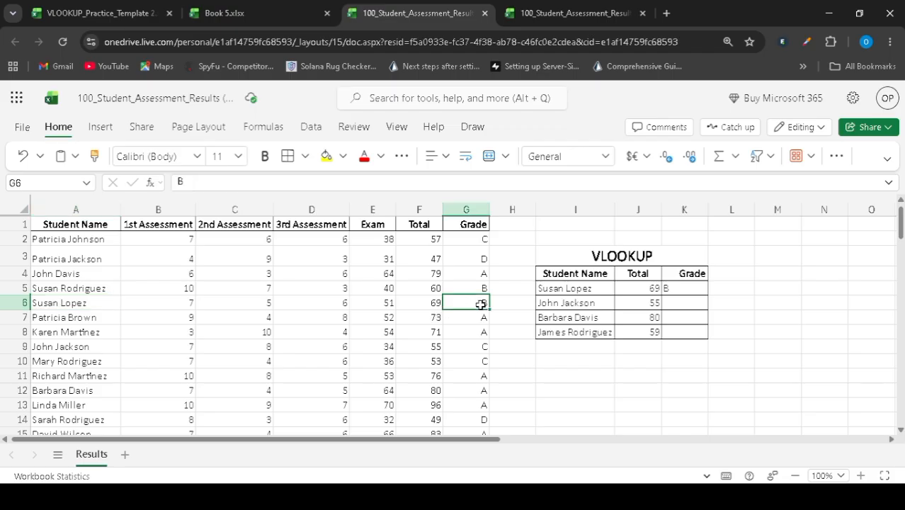
Look up the second listed student's Grade in row 9 of the results table
left_click(580, 304)
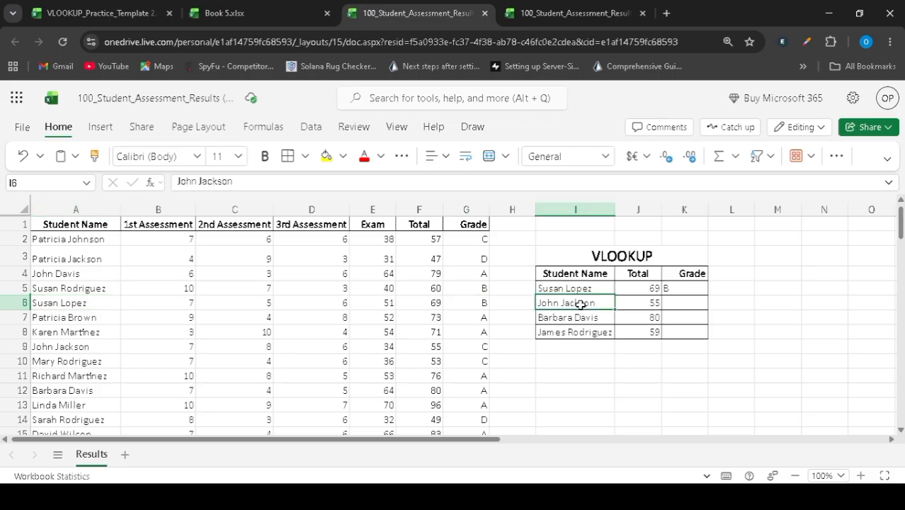
left_click(75, 348)
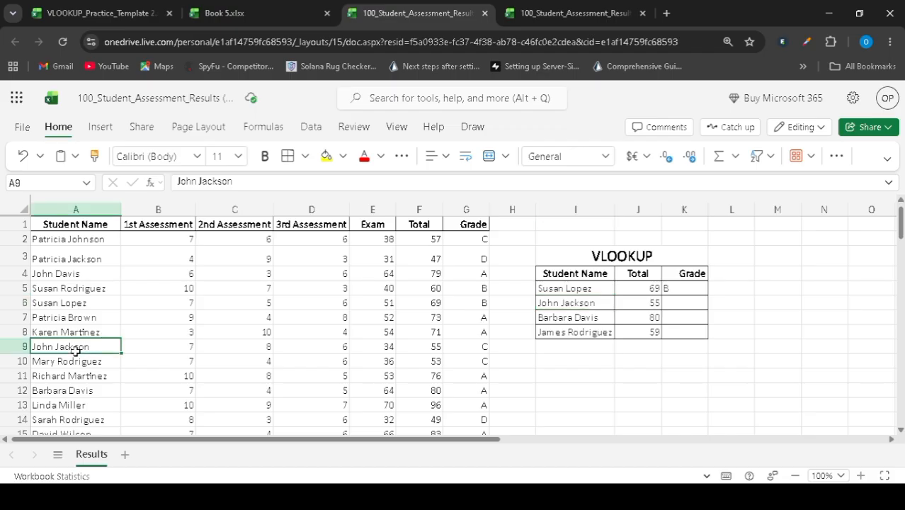
left_click(488, 348)
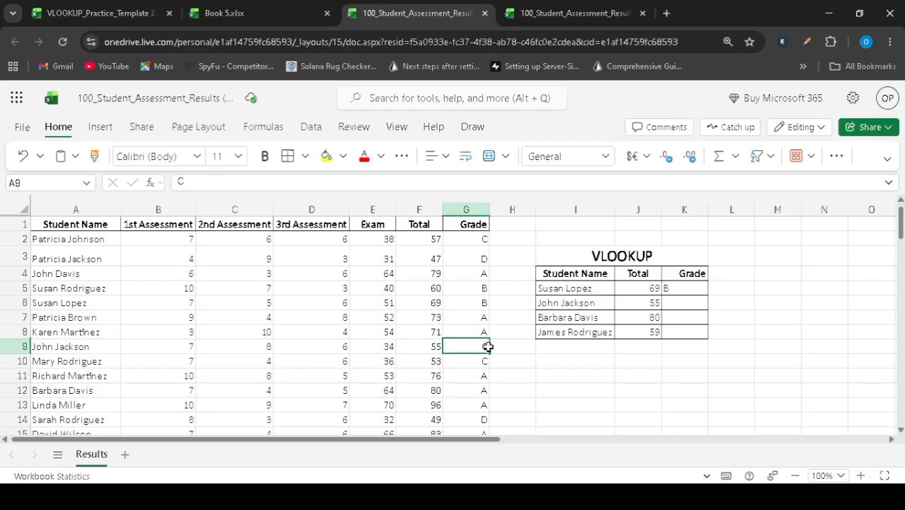
Copy the VLOOKUP formula in K5 down through K8 to fill the remaining grades, and inspect K6
left_click(678, 289)
left_click_drag(706, 296, 706, 334)
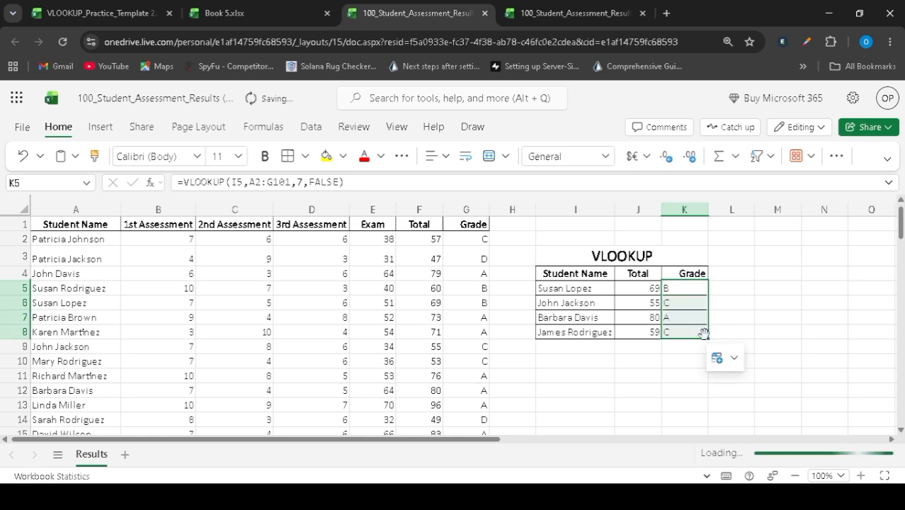
left_click(671, 304)
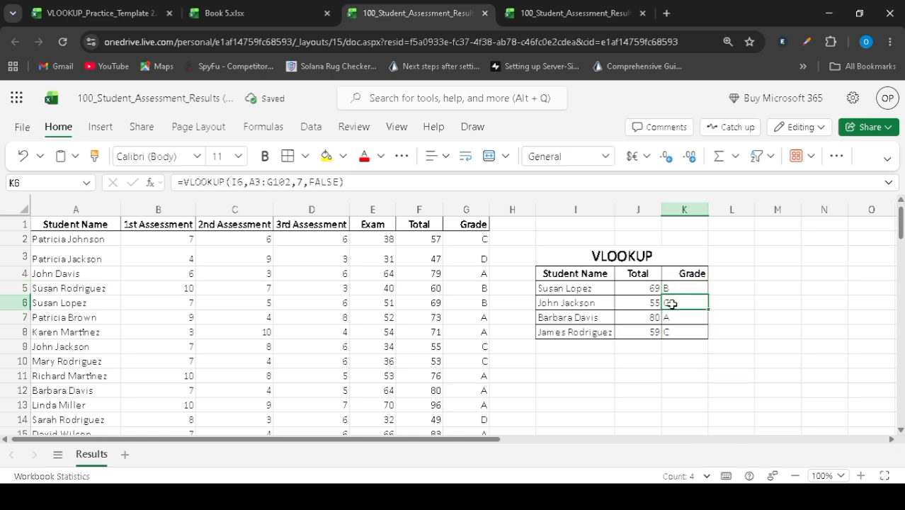